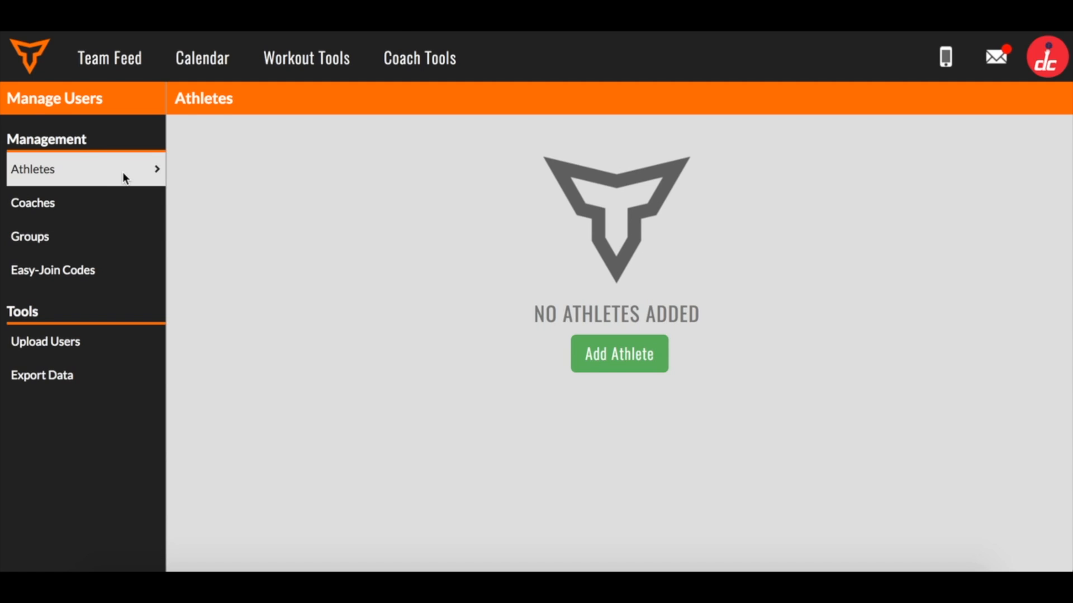
Log out of the current account and sign in with the saved workouts account's e-mail address.
click(1046, 58)
click(964, 267)
click(551, 223)
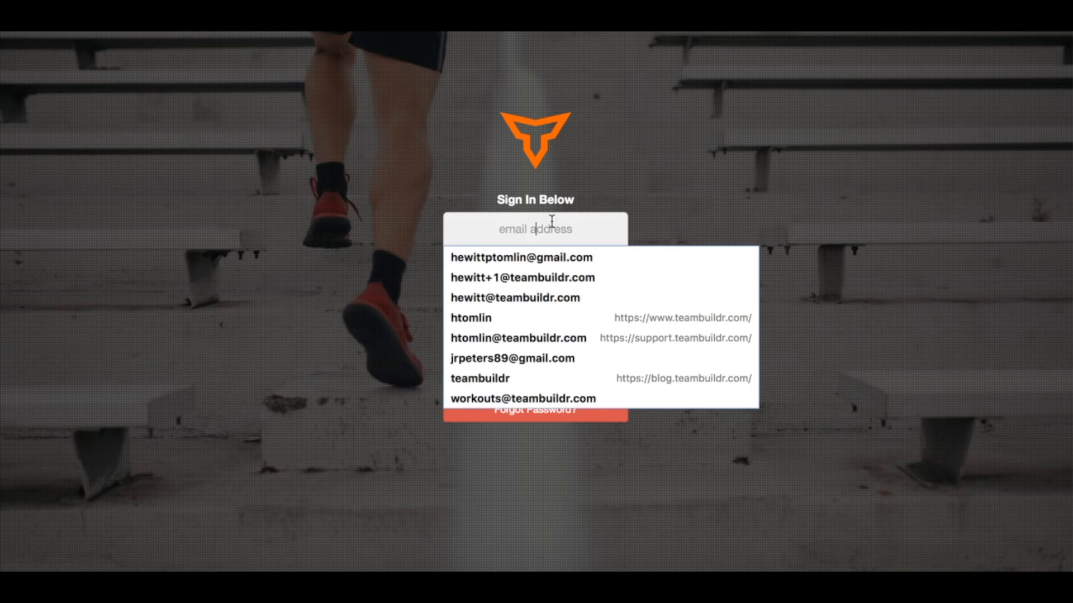
click(530, 397)
click(538, 311)
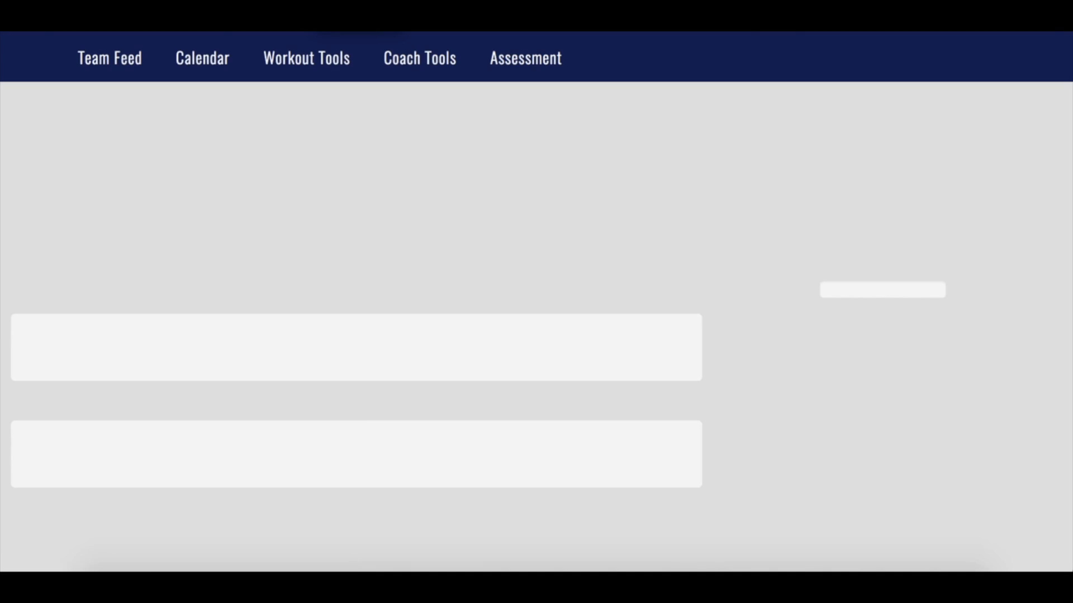
Go to the Manage Users page and view the athlete list with its Groups column.
click(215, 52)
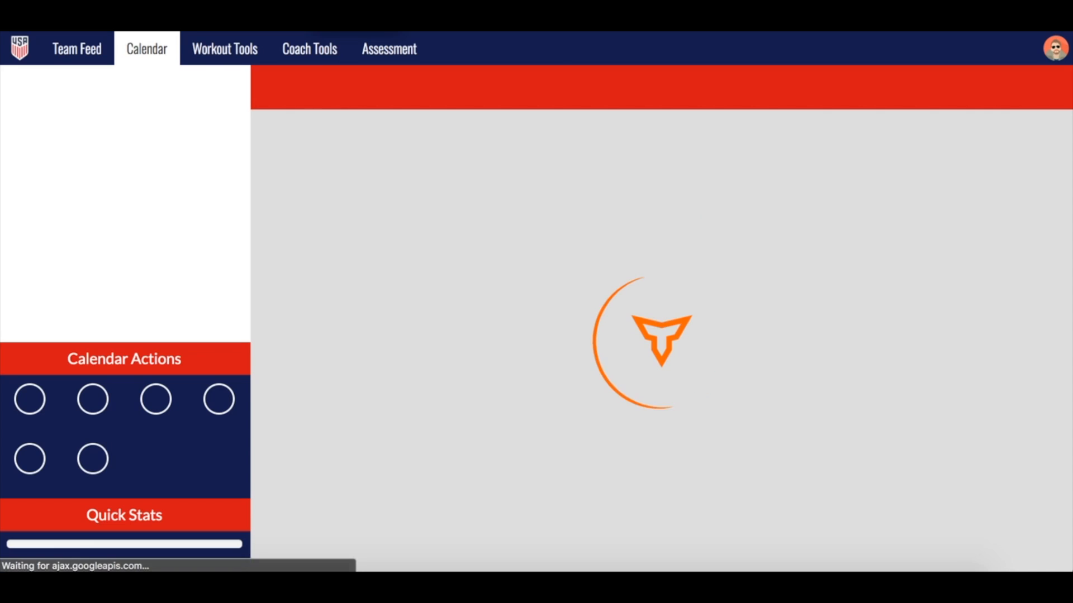
text(man)
click(249, 66)
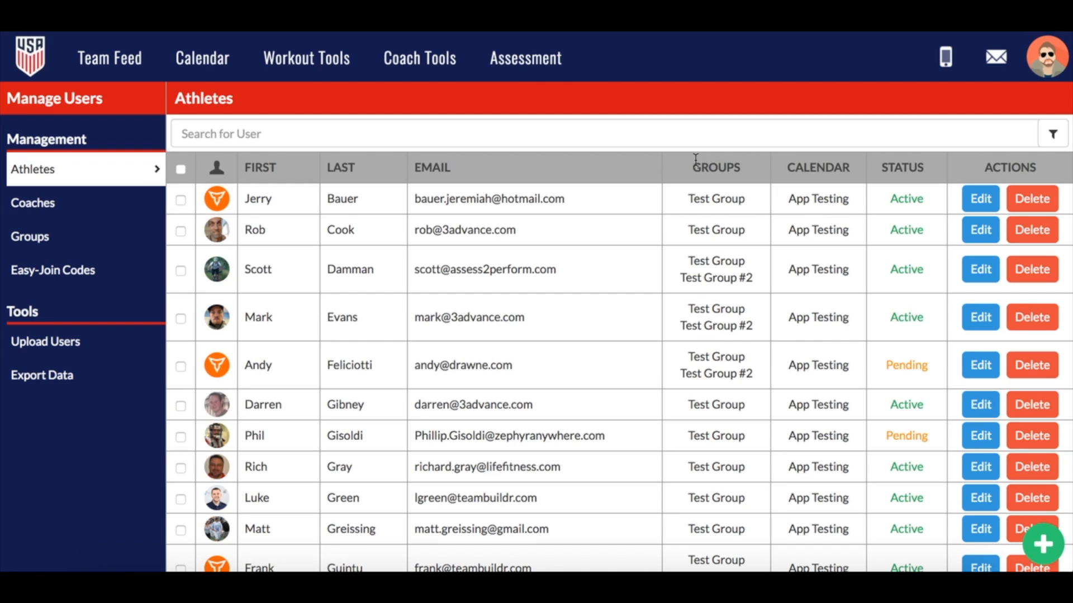
drag(692, 168, 741, 163)
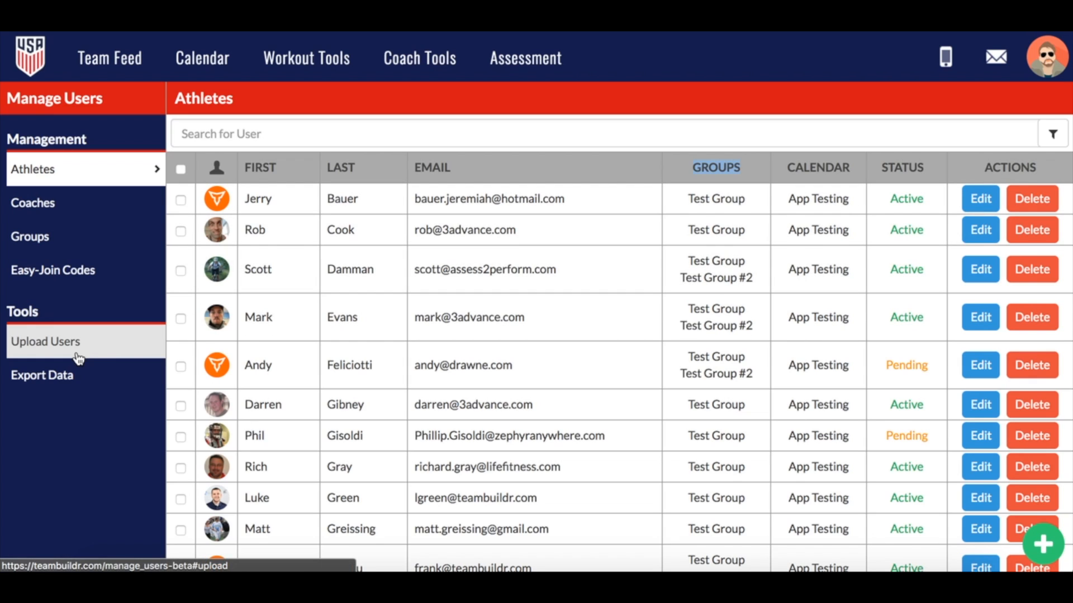
Select the first four athletes and examine the options for changing their group assignments, without submitting any change.
click(181, 200)
click(181, 230)
click(181, 271)
click(180, 316)
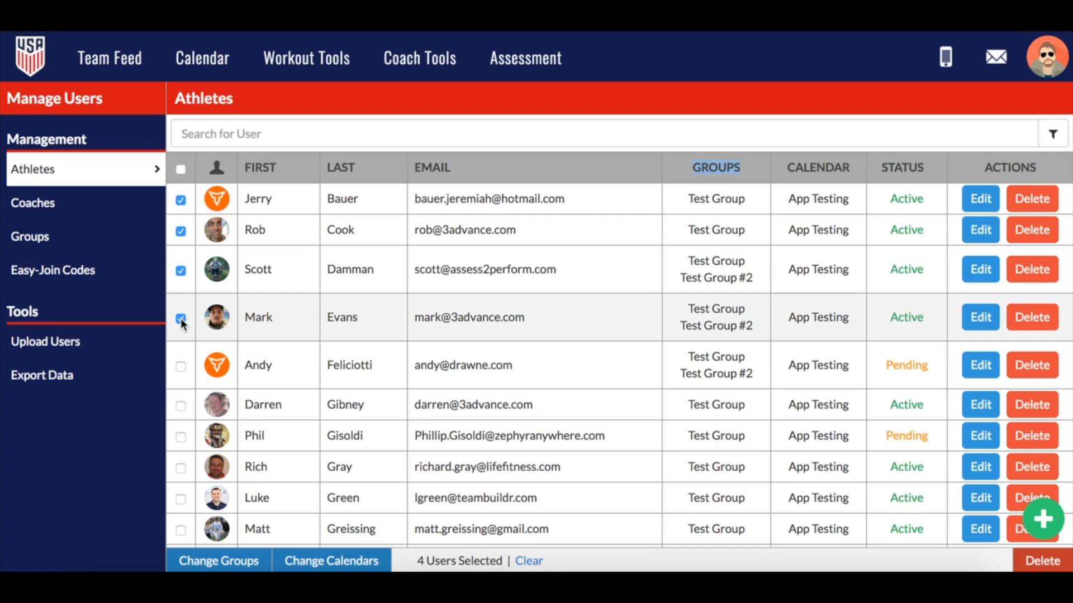
click(238, 562)
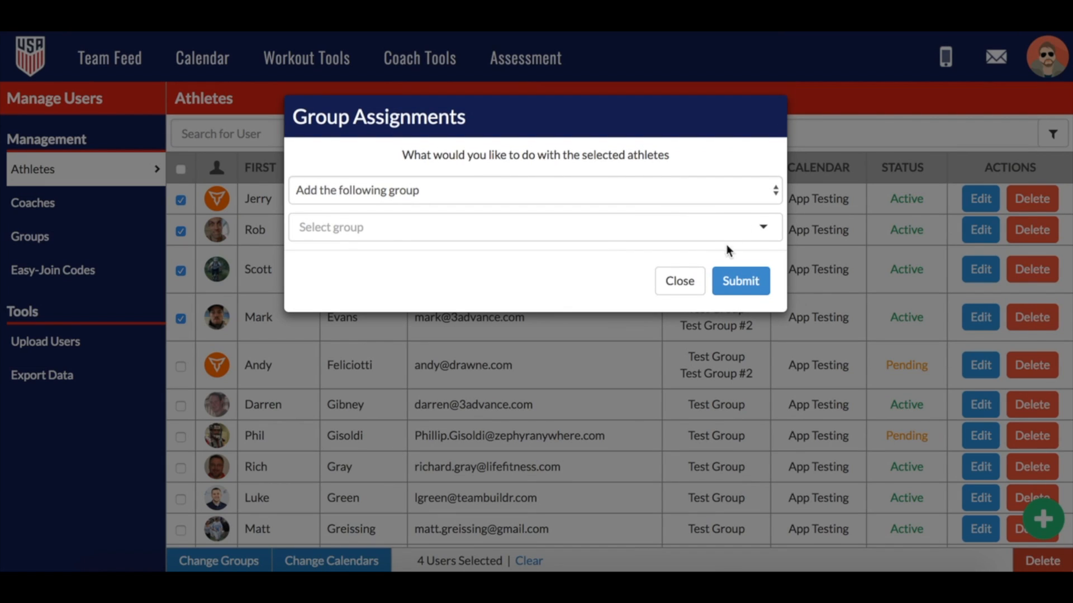
click(681, 287)
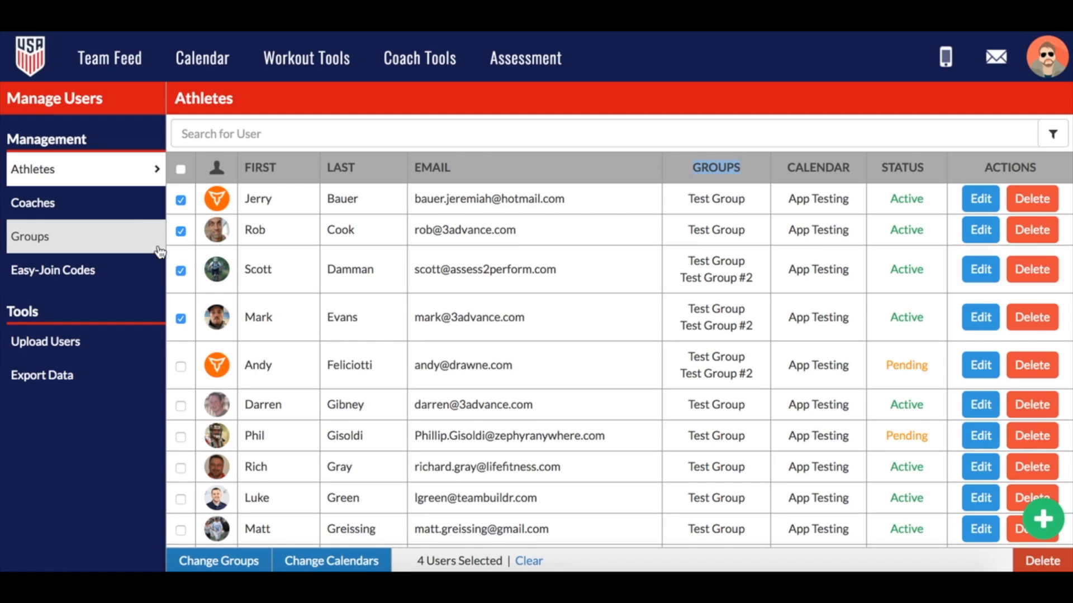
Rename the group Test Group to Football and make it available for Messaging/Team Feed, Leaderboard and Reporting.
click(119, 237)
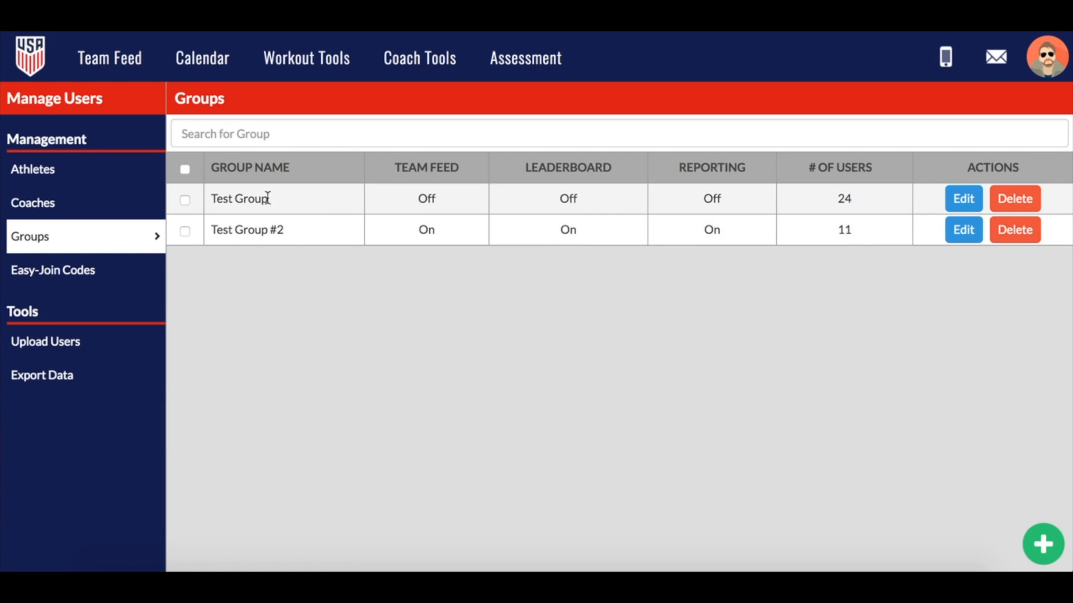
click(961, 198)
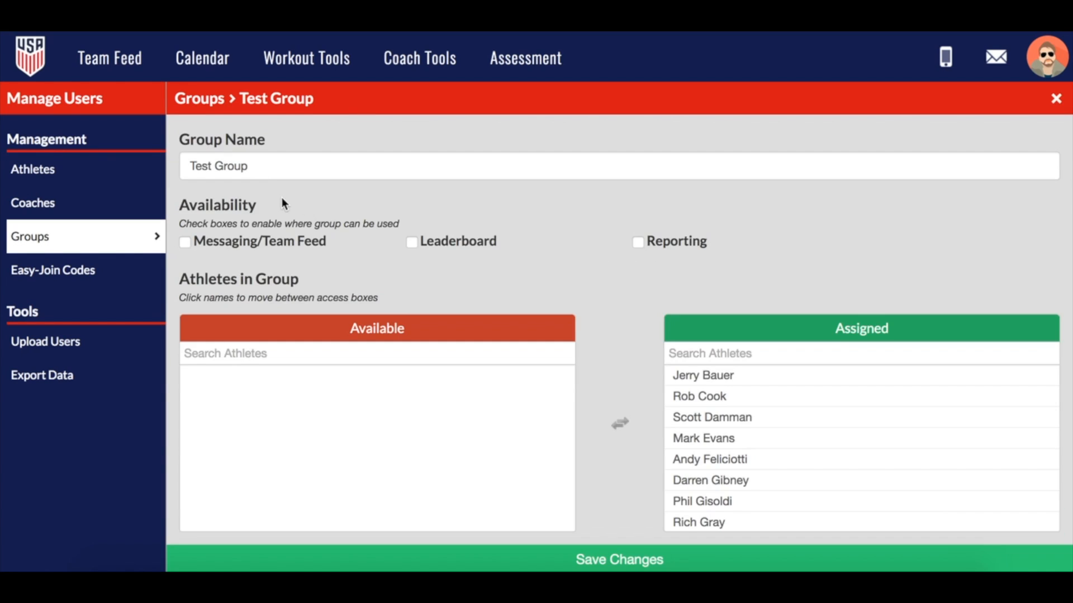
click(251, 165)
triple_click(251, 165)
text(Foo)
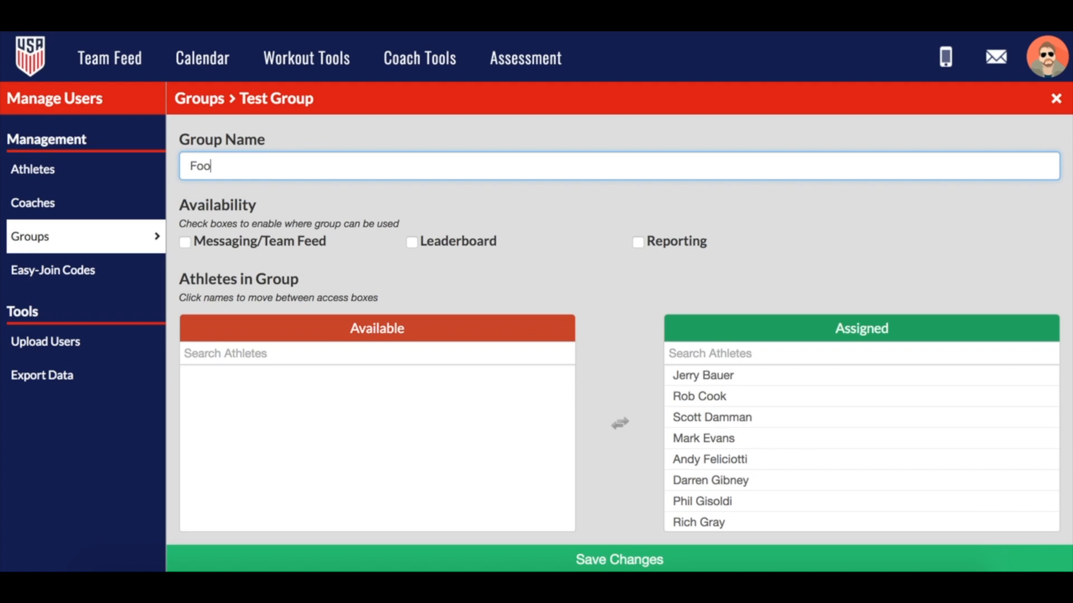
text(tball)
click(213, 243)
click(185, 244)
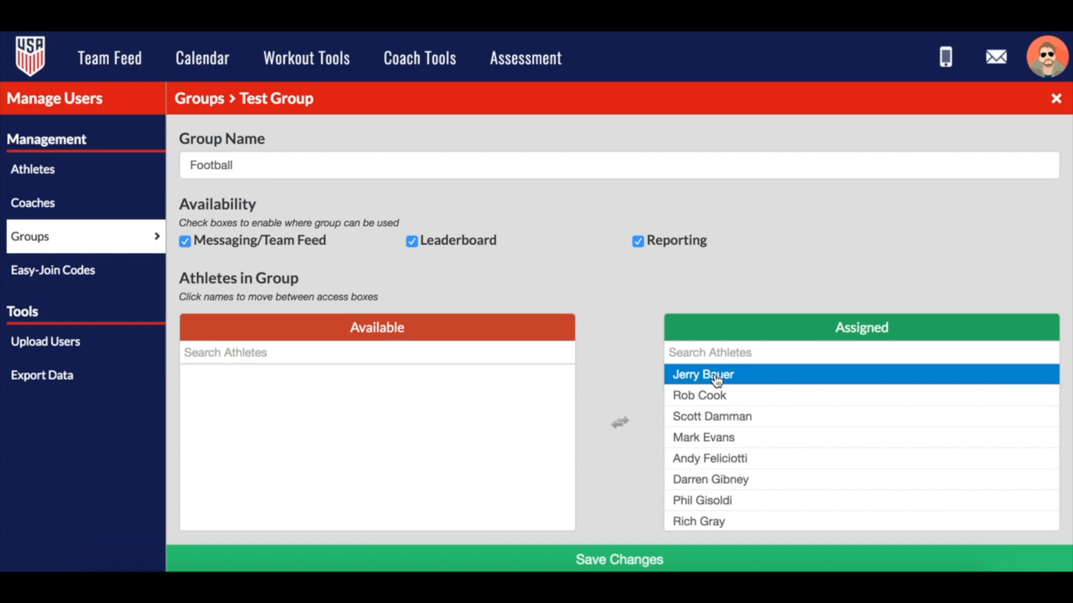
Move four athletes out of the Football group and back into it, and save the group's changes.
click(717, 380)
click(715, 395)
click(715, 416)
click(713, 458)
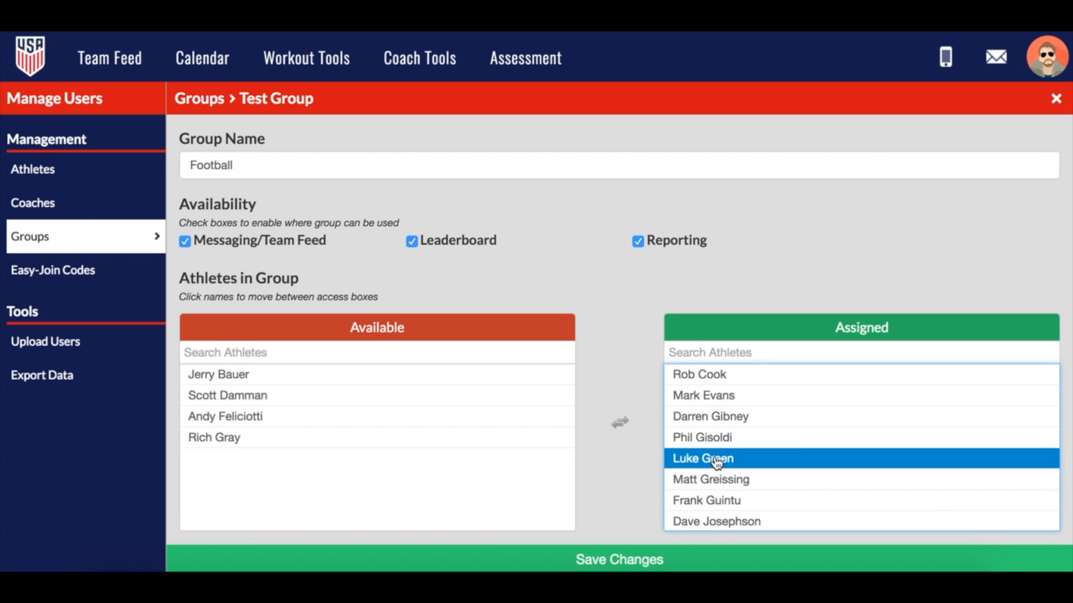
click(238, 438)
click(234, 416)
click(235, 398)
click(234, 380)
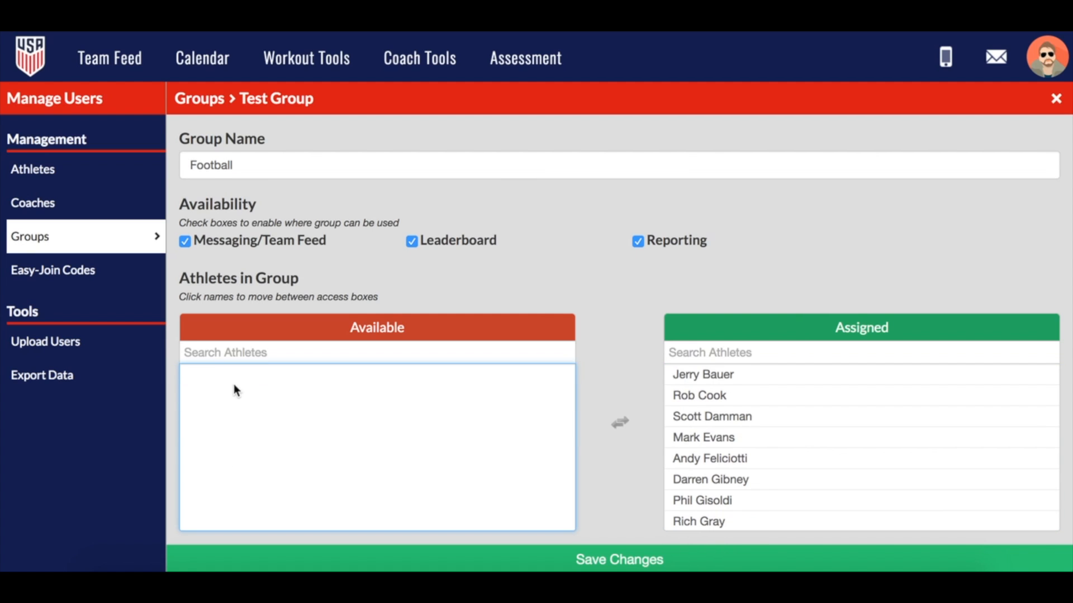
click(609, 559)
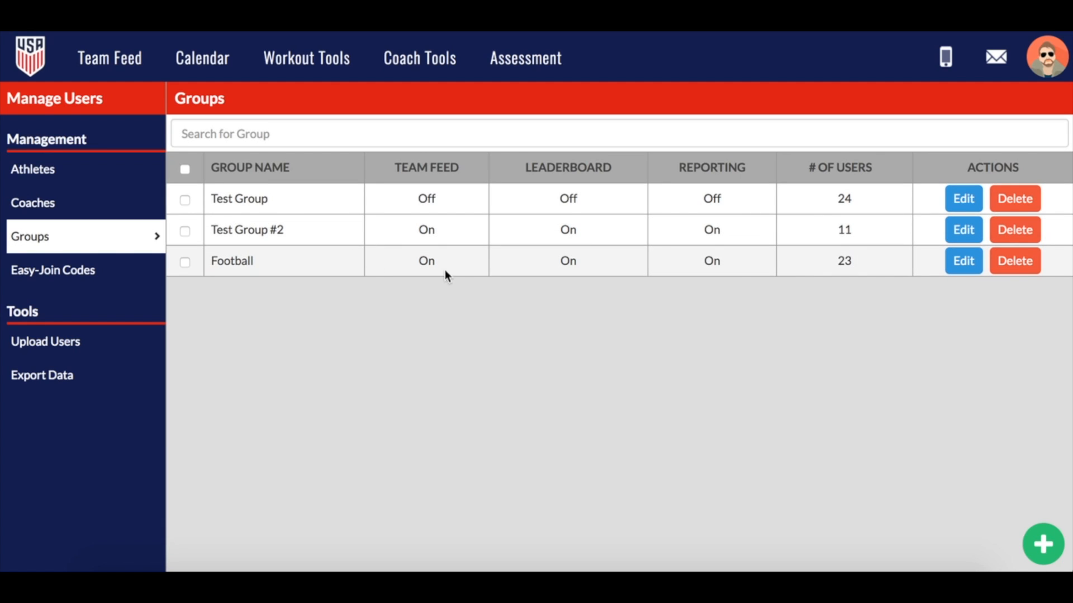
Turn off Messaging/Team Feed, Leaderboard and Reporting availability for the group Test Group #2.
click(962, 231)
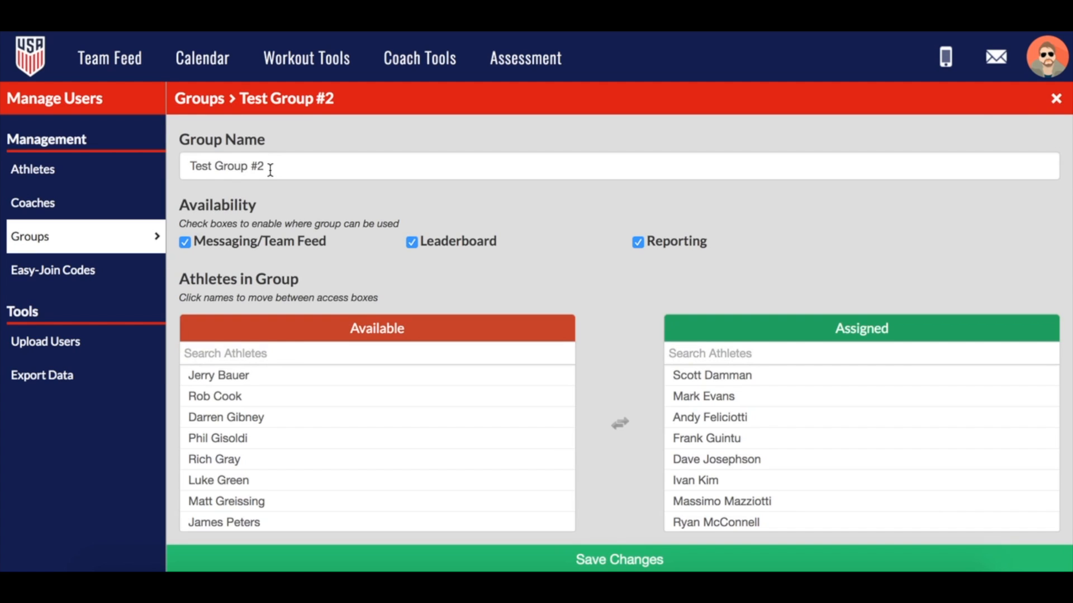
triple_click(269, 165)
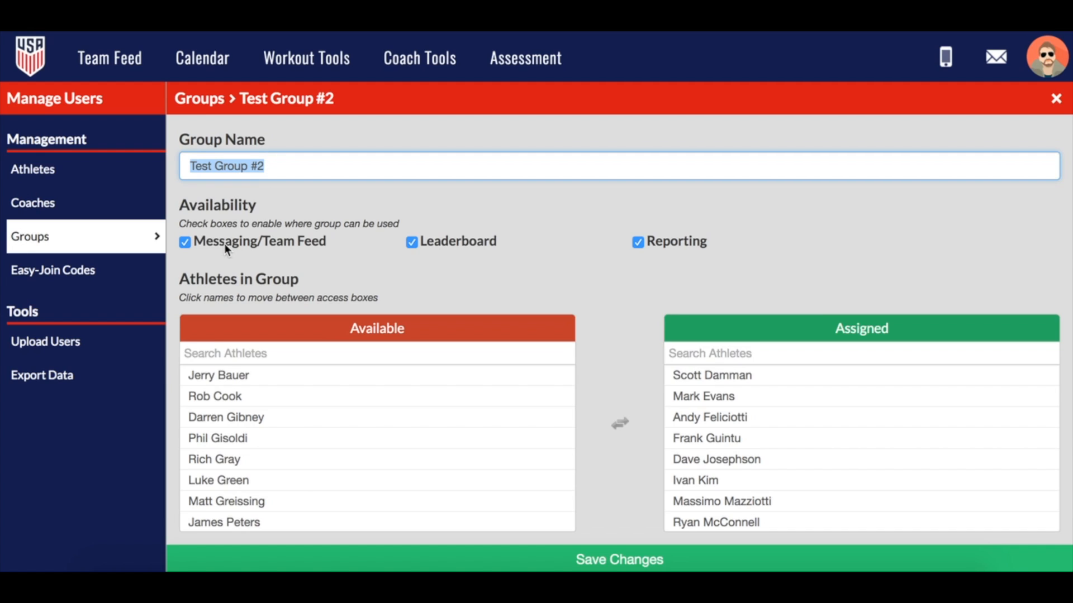
click(385, 246)
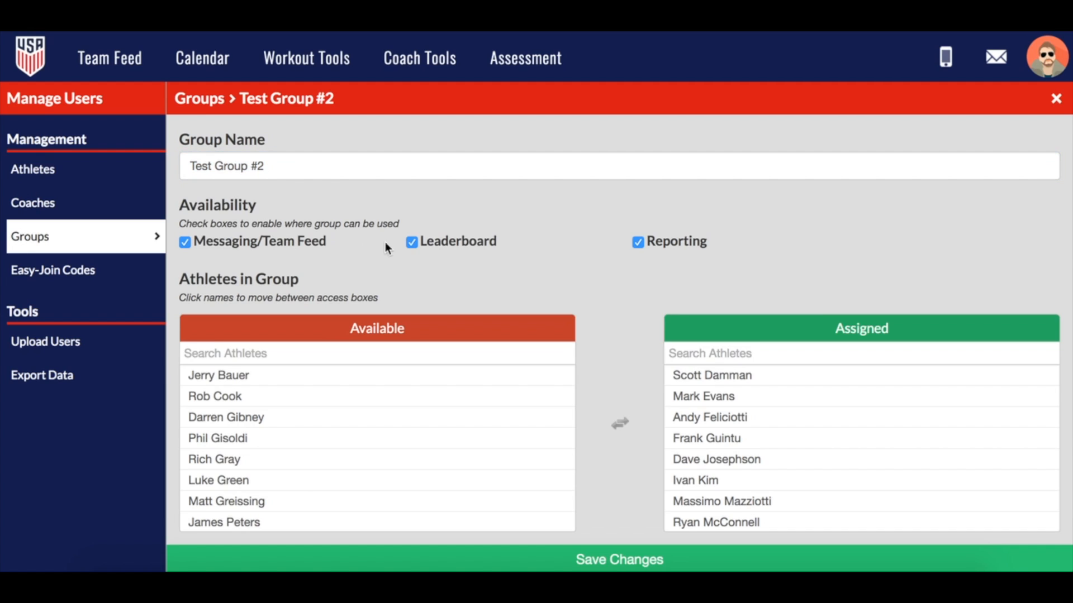
click(184, 242)
click(638, 242)
Rename the group Freshman Football with only Reporting enabled, and save it before returning to the group list.
triple_click(322, 167)
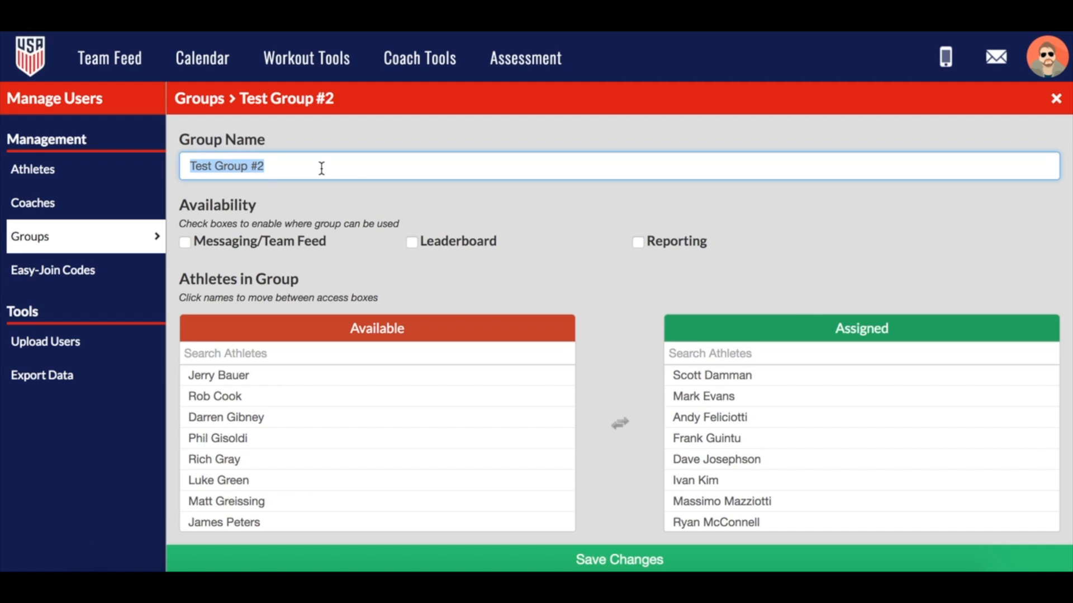
text(Freshman Football)
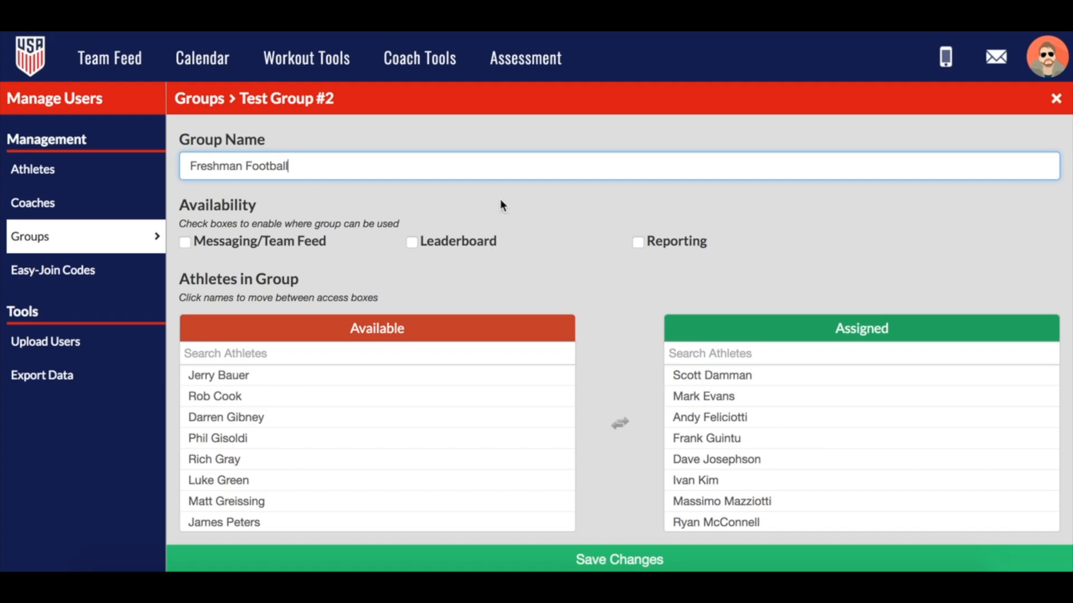
click(637, 242)
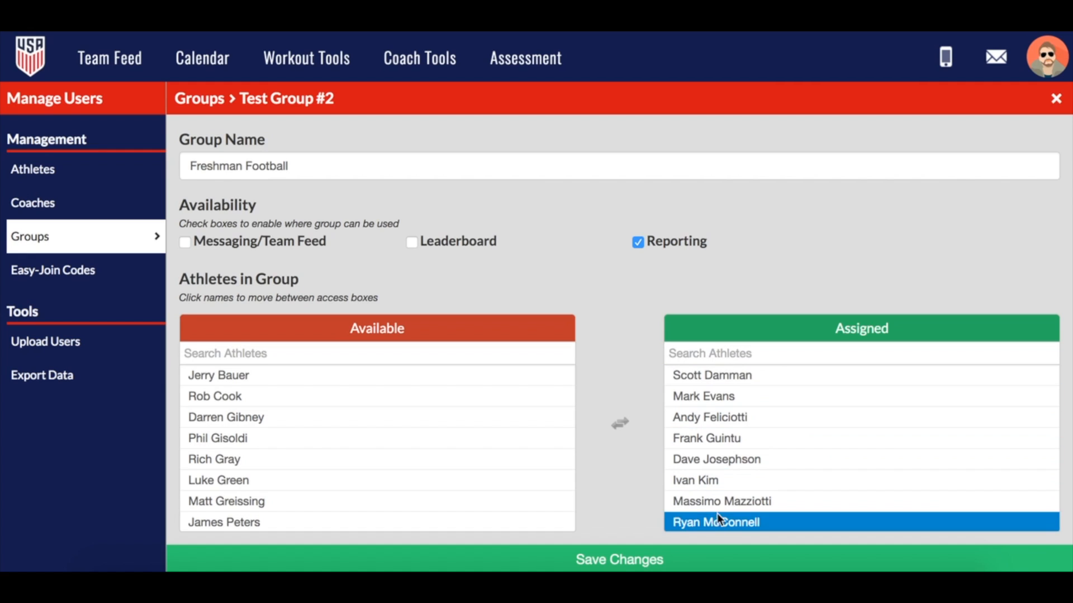
click(632, 557)
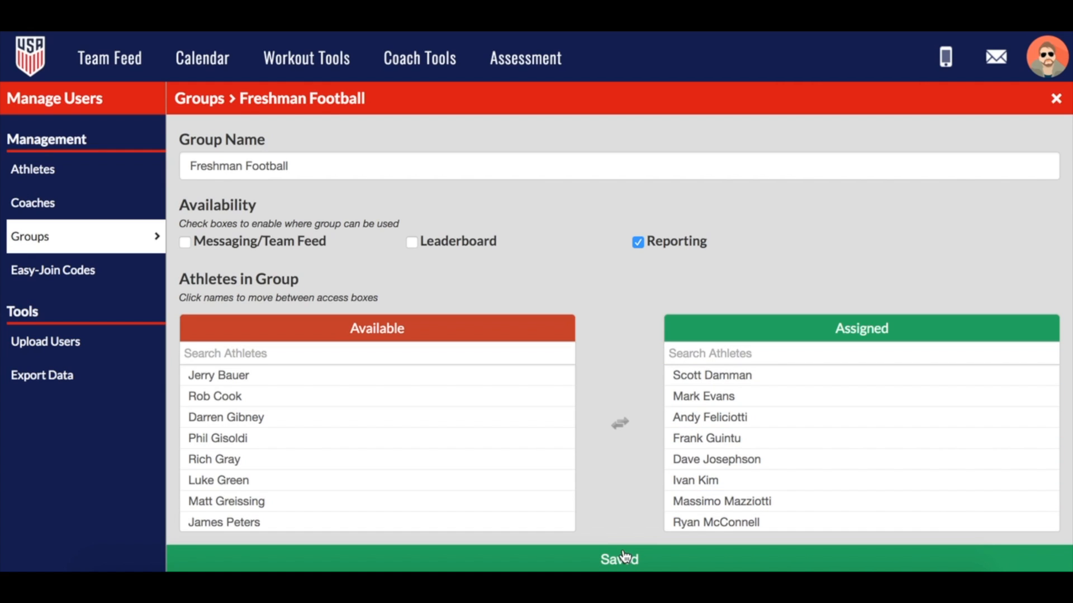
click(1056, 99)
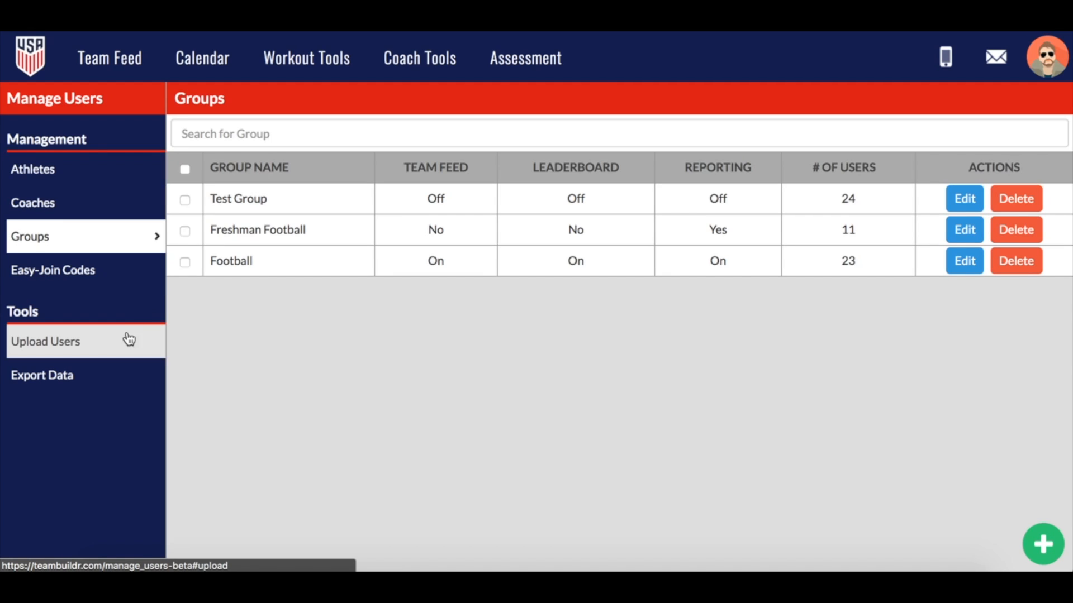
Examine the form for uploading users from an Excel file and check the export options available from it.
click(101, 347)
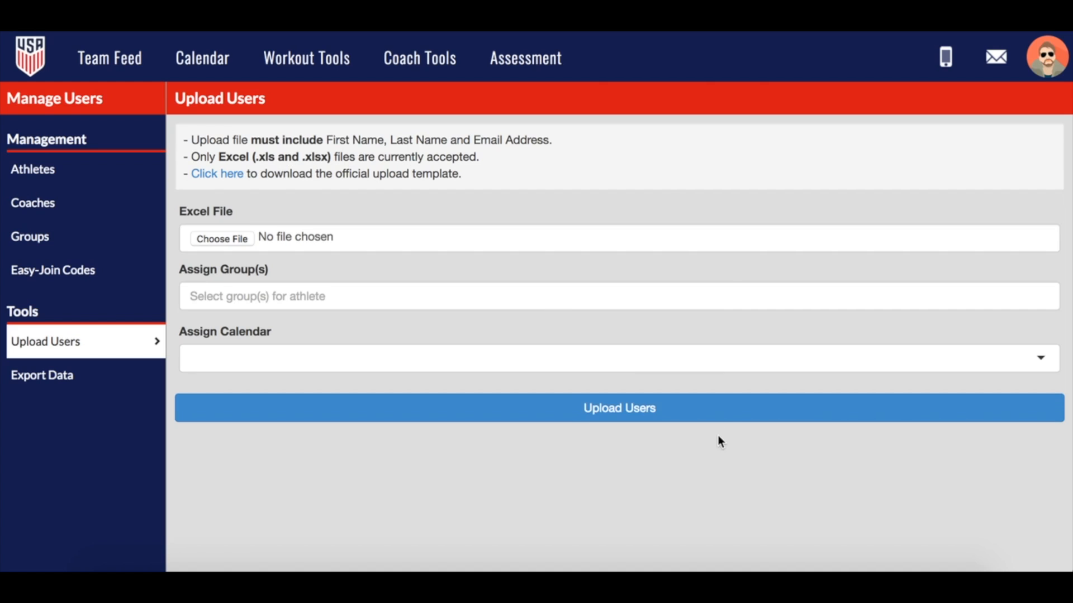
click(88, 377)
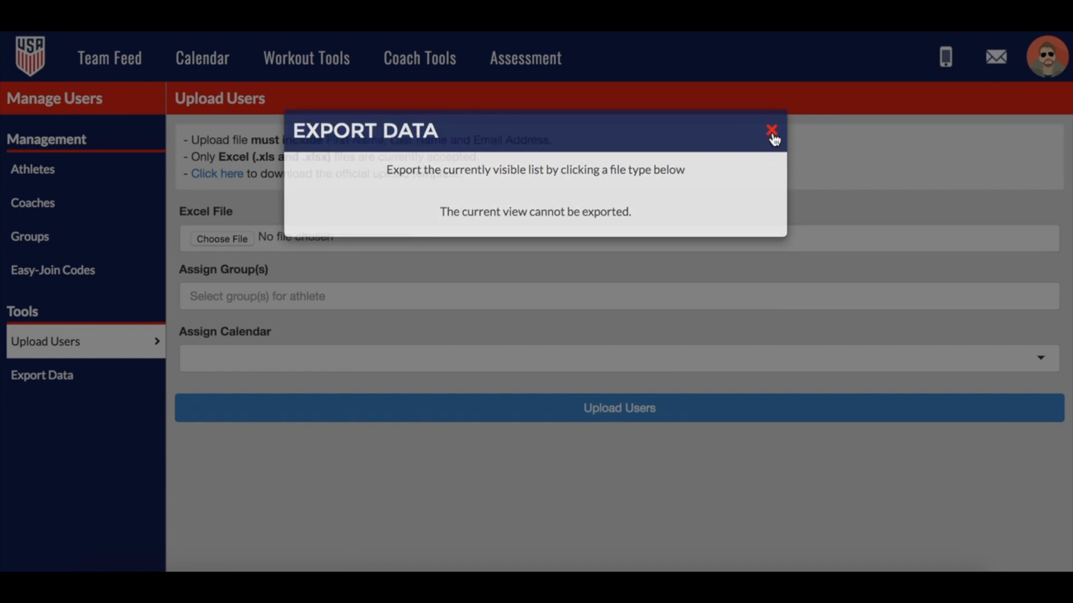
click(771, 137)
Select all athletes in the athlete list and examine the file types offered for exporting their data.
click(149, 179)
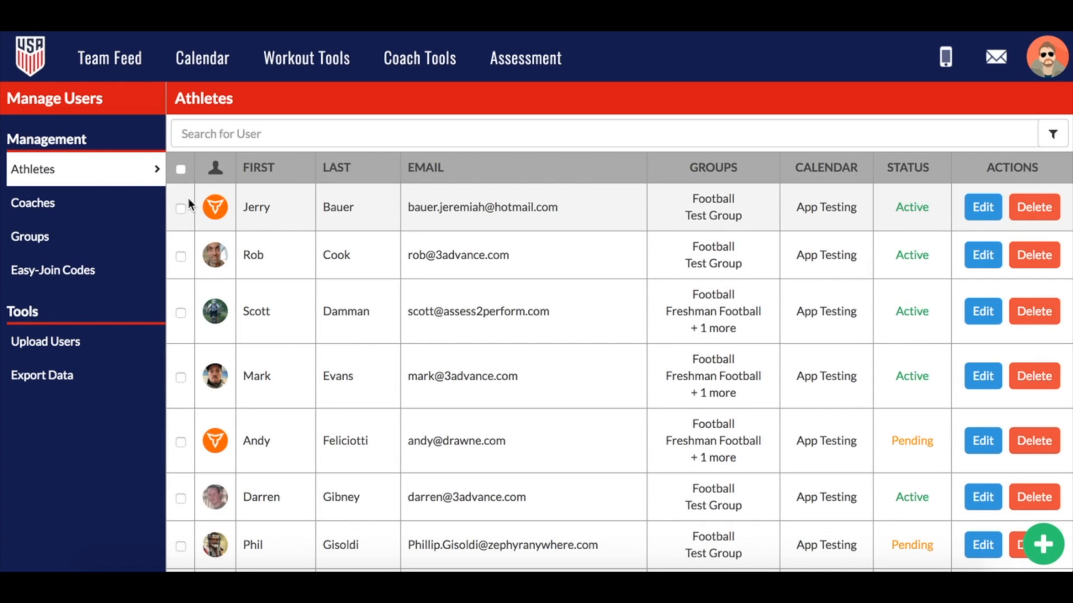
click(180, 170)
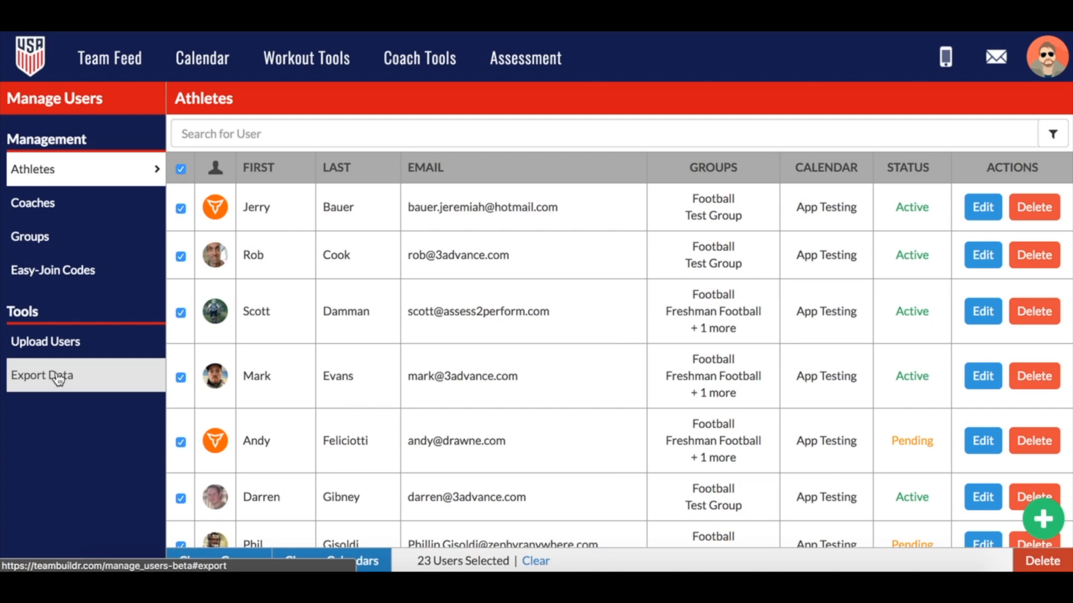
key(XF86AudioMute)
click(58, 378)
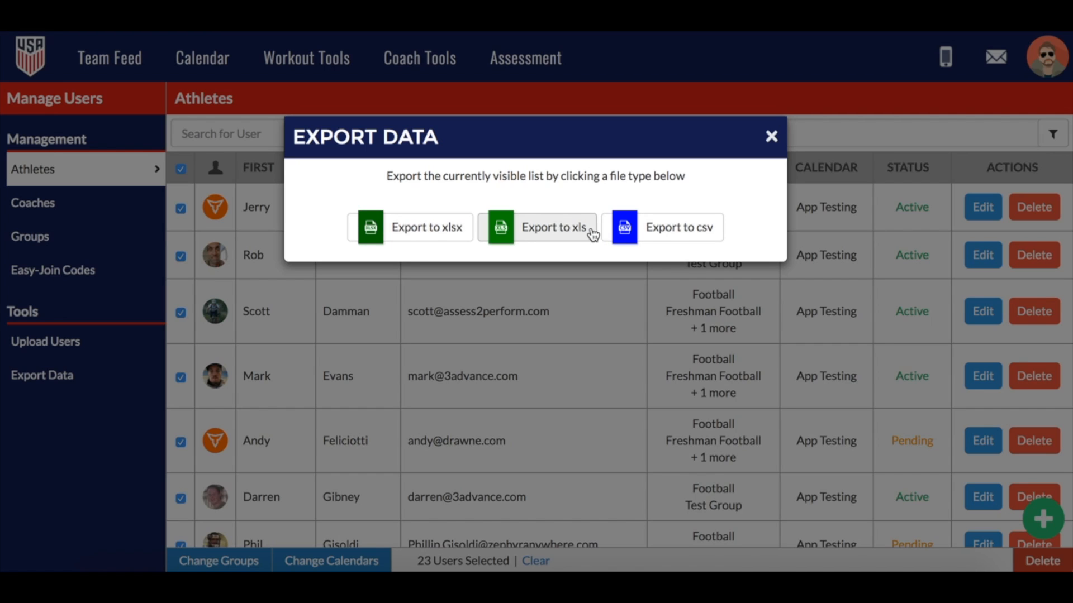
click(771, 137)
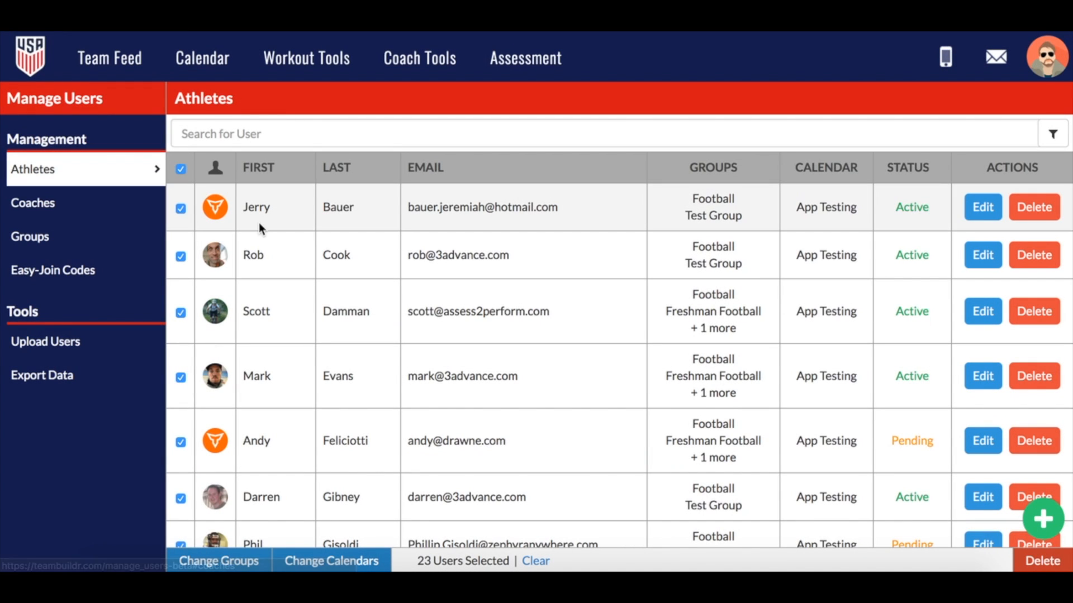
Examine the first listed athlete's profile, including groups and calendar history, and return to the athlete list.
click(978, 208)
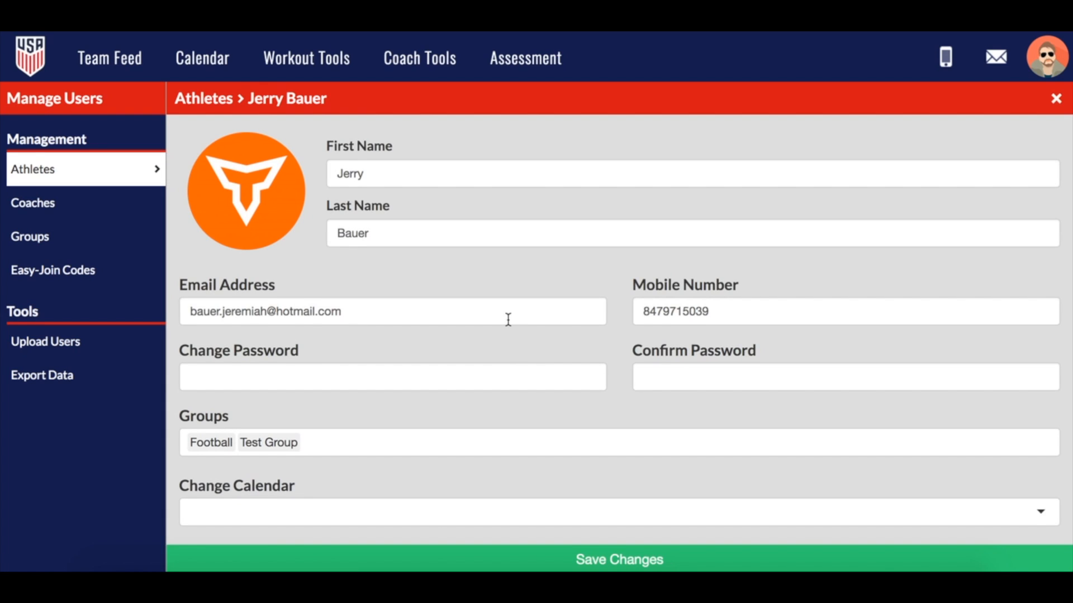
scroll(508, 320, down, 2)
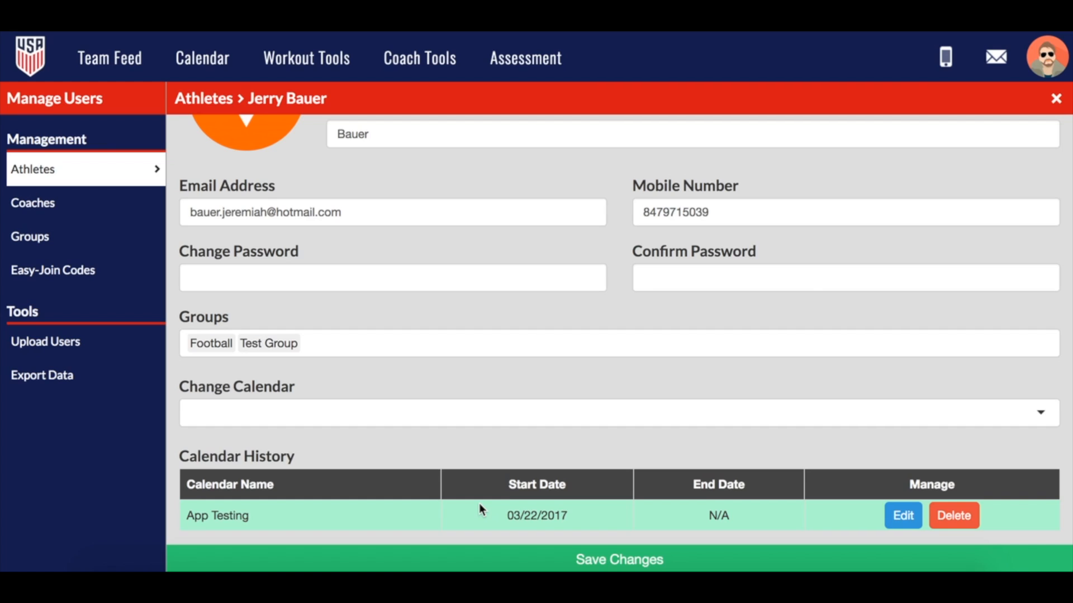
click(903, 517)
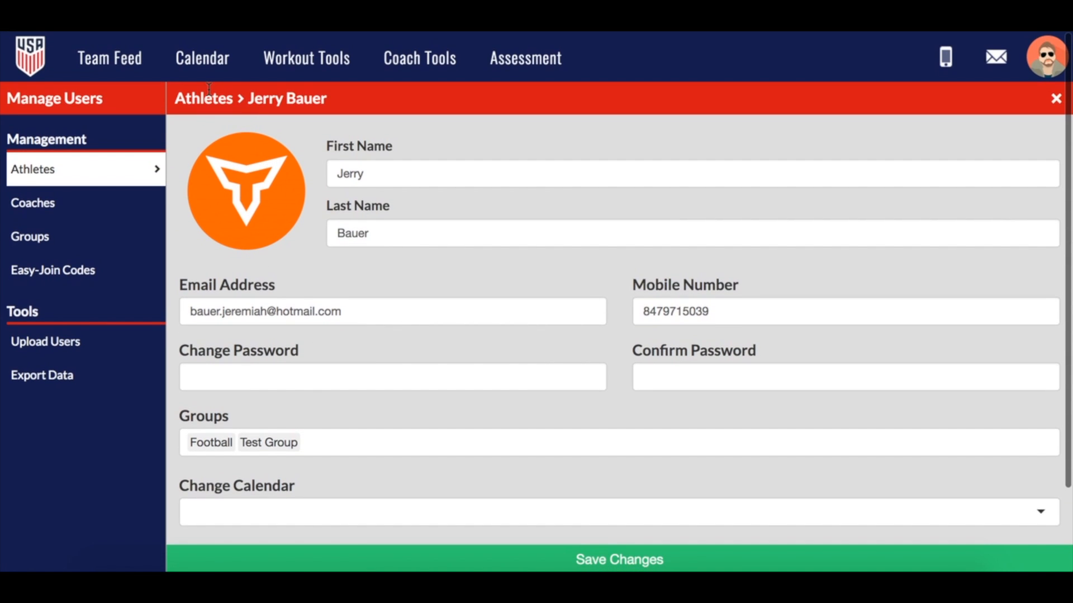
click(1056, 98)
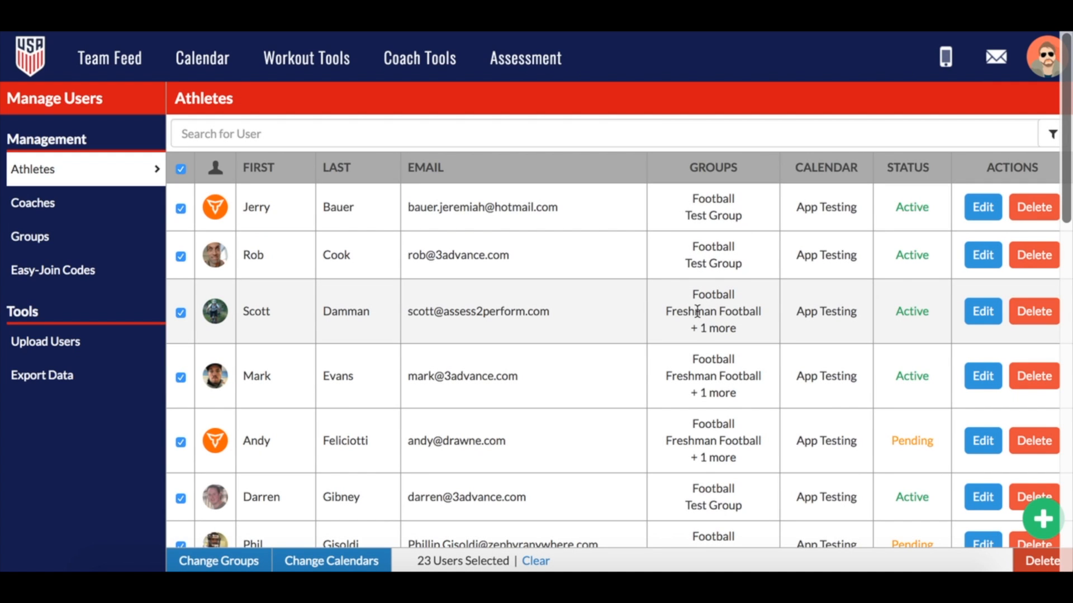
Open the third listed athlete's profile and set the App Testing calendar assignment's end date to 03/31/2017, submitting the update.
click(983, 311)
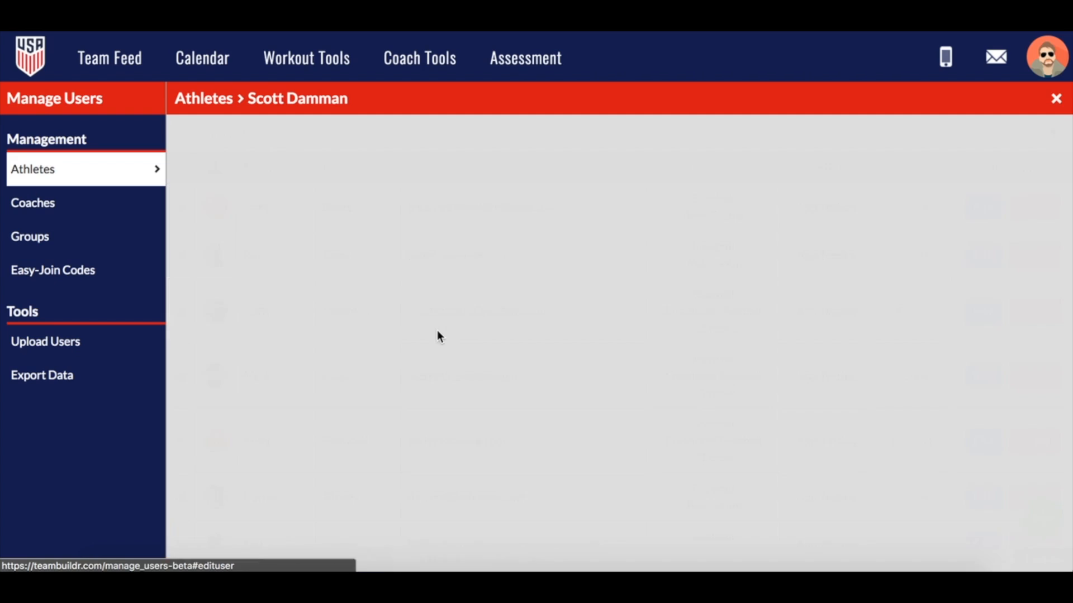
scroll(397, 402, down, 3)
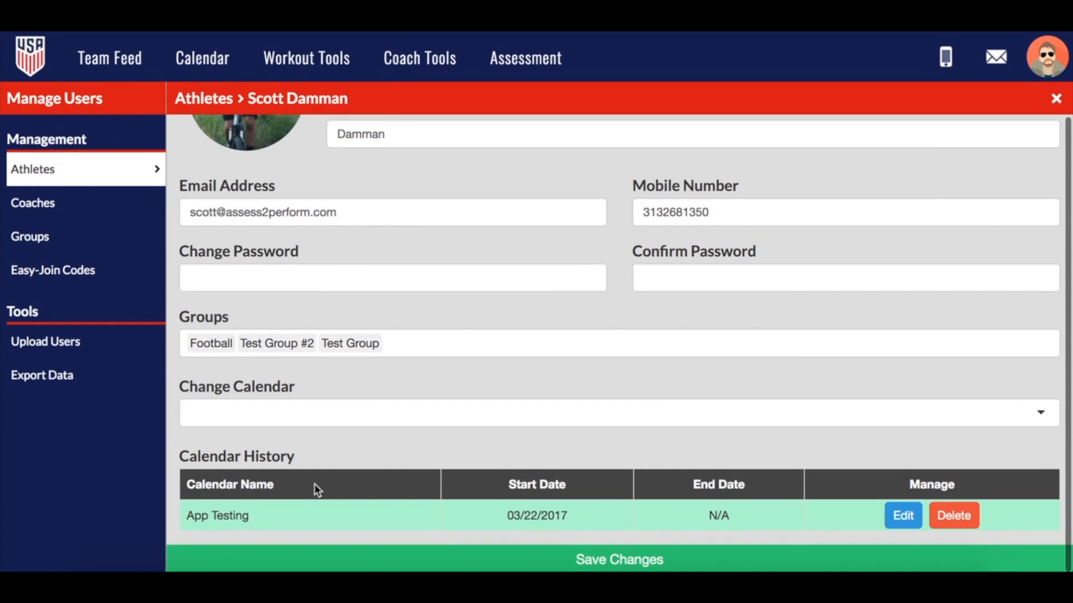
click(899, 511)
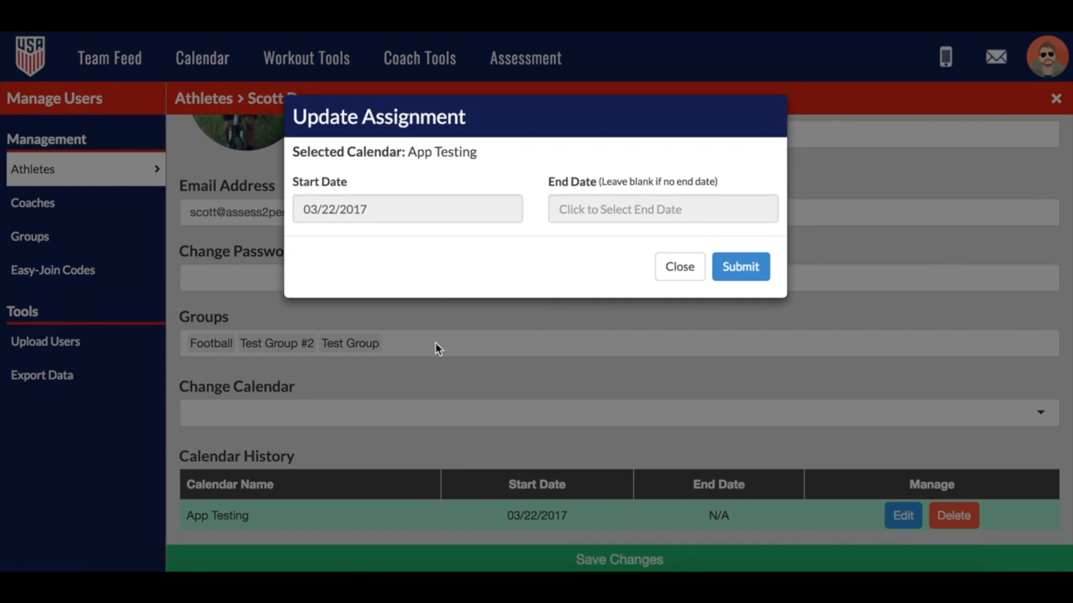
click(588, 208)
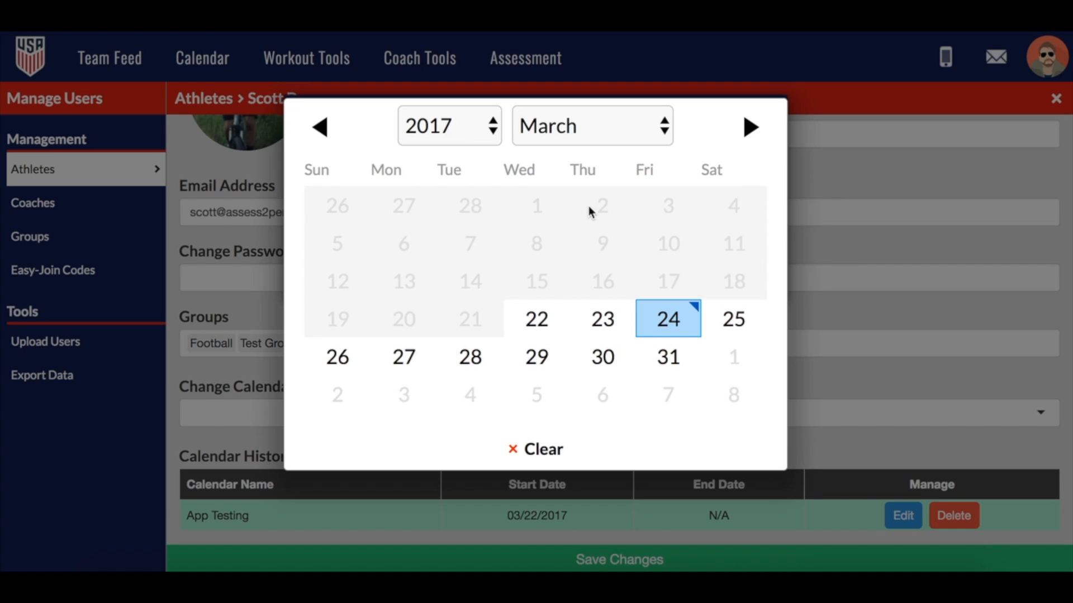
click(666, 358)
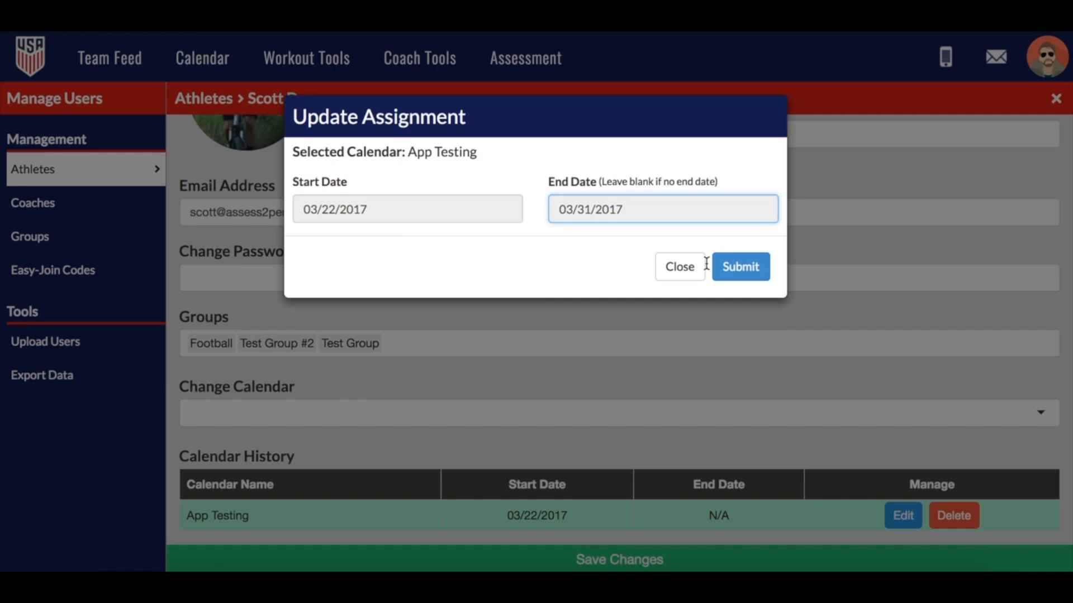
click(742, 268)
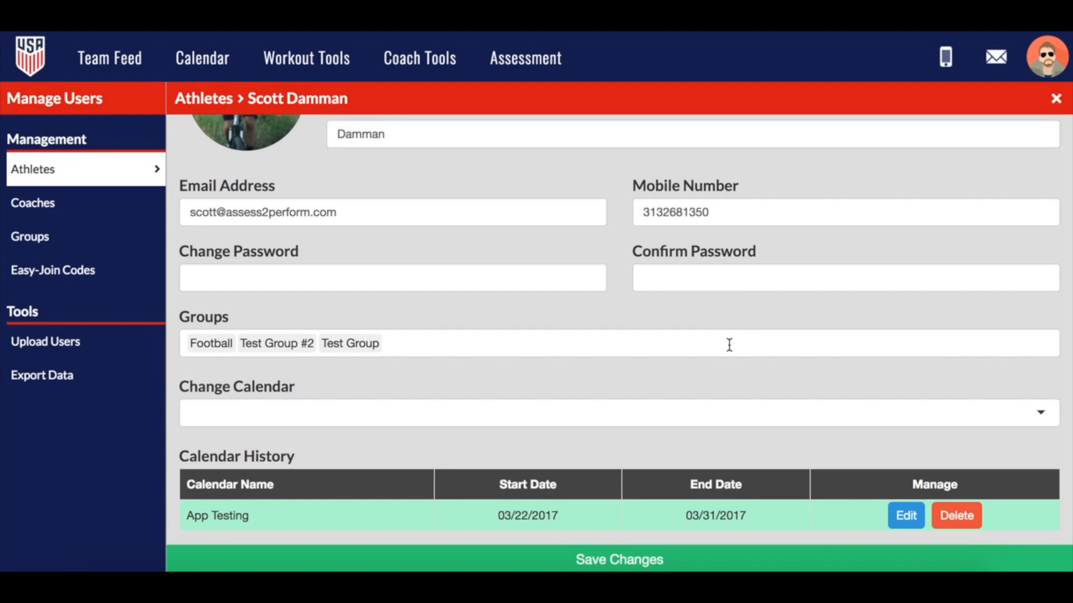
Browse the calendars available for the athlete and choose Baseball as the new calendar.
click(443, 416)
scroll(455, 344, down, 1)
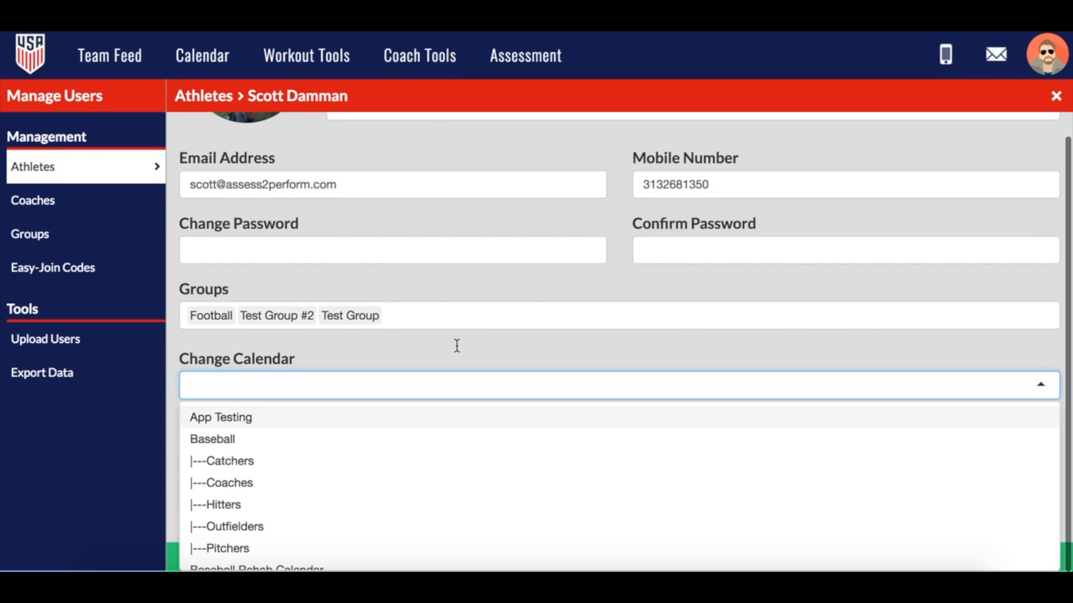
scroll(304, 447, down, 4)
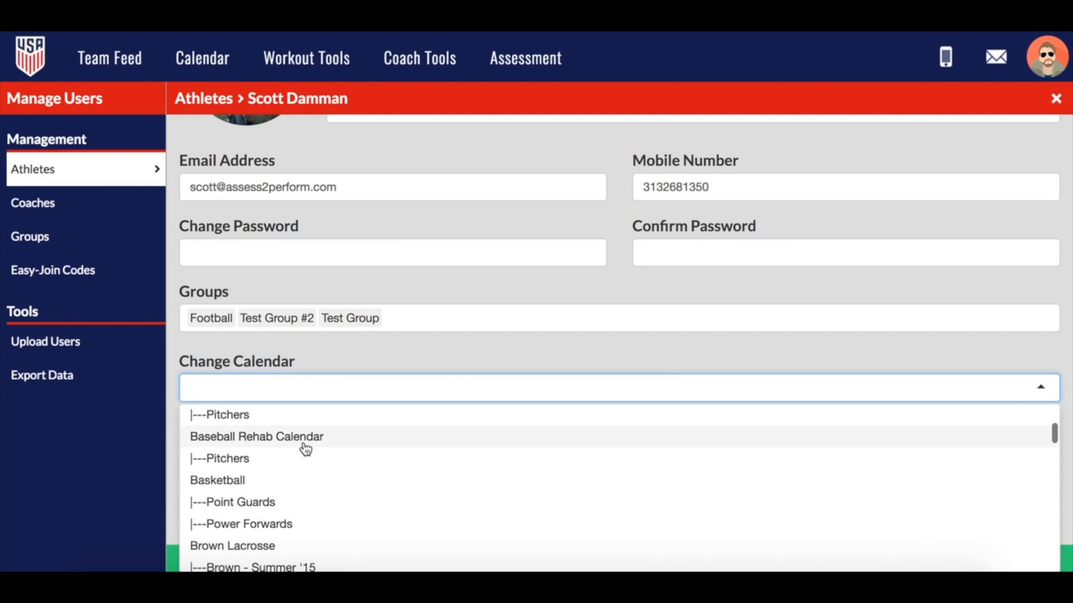
scroll(263, 469, up, 5)
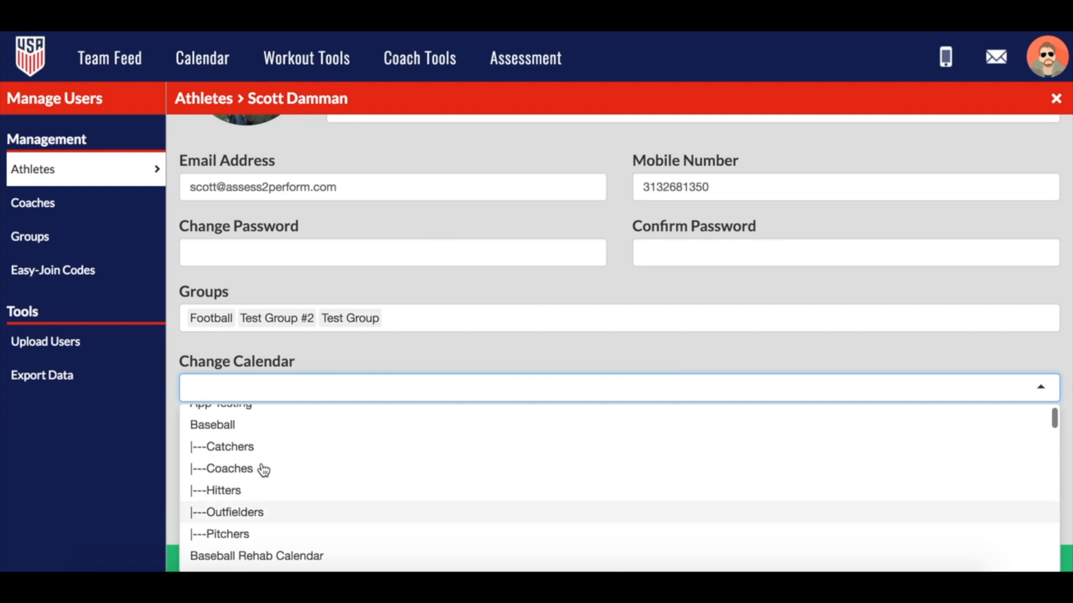
click(256, 426)
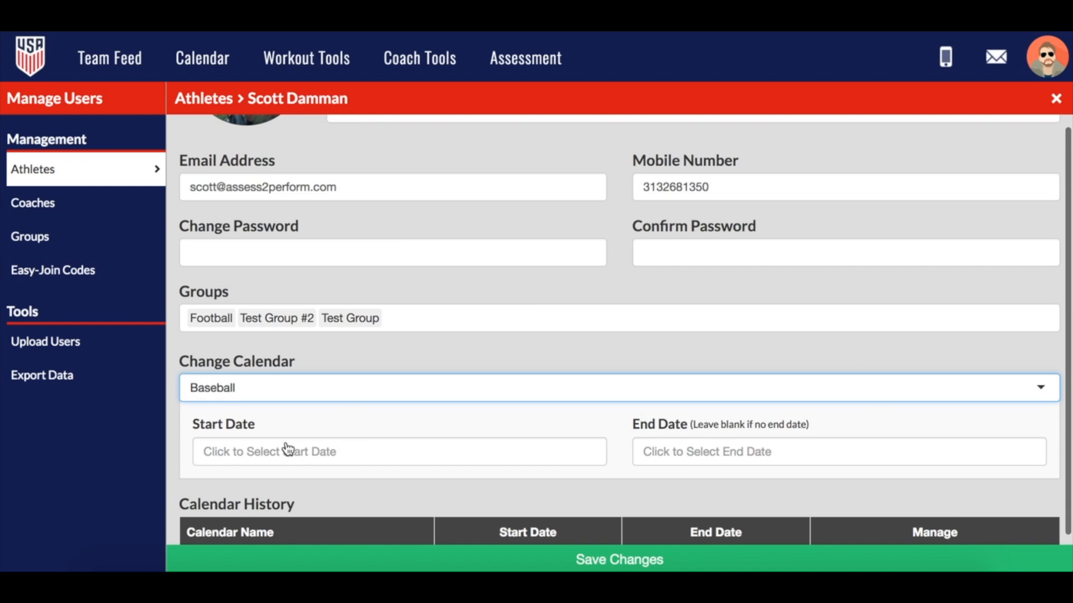
Set the Baseball calendar's start date to 04/01/2017 and leave its end date blank.
scroll(288, 449, down, 2)
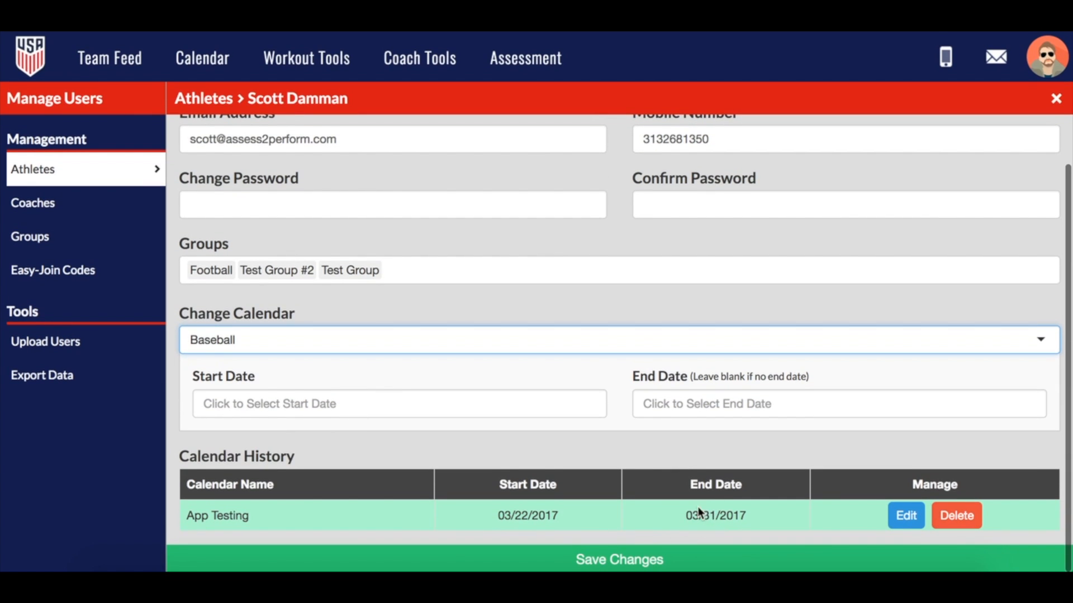
click(301, 404)
click(778, 190)
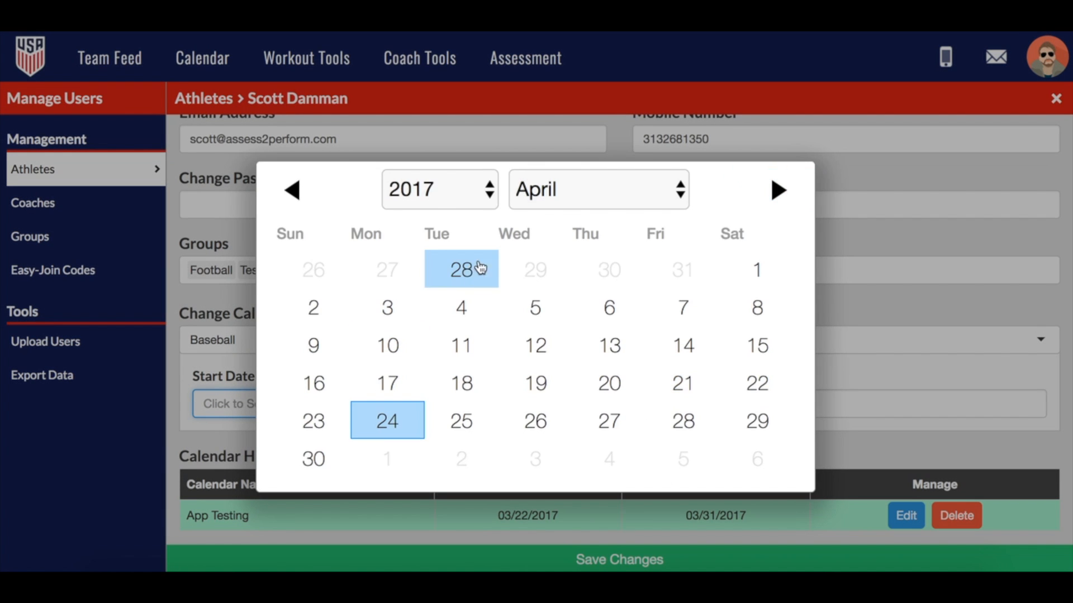
click(756, 269)
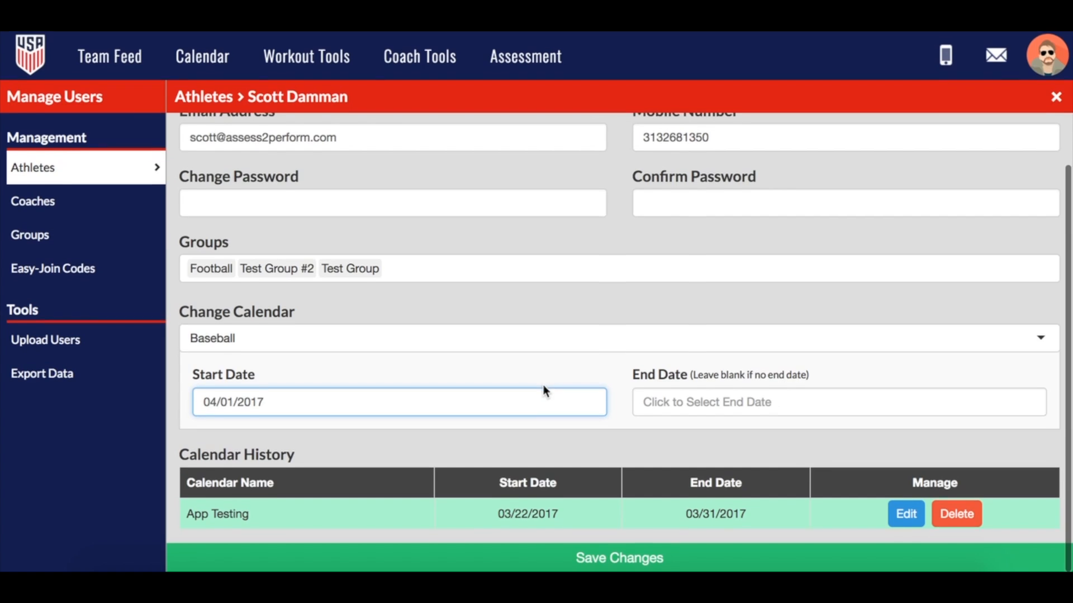
click(708, 407)
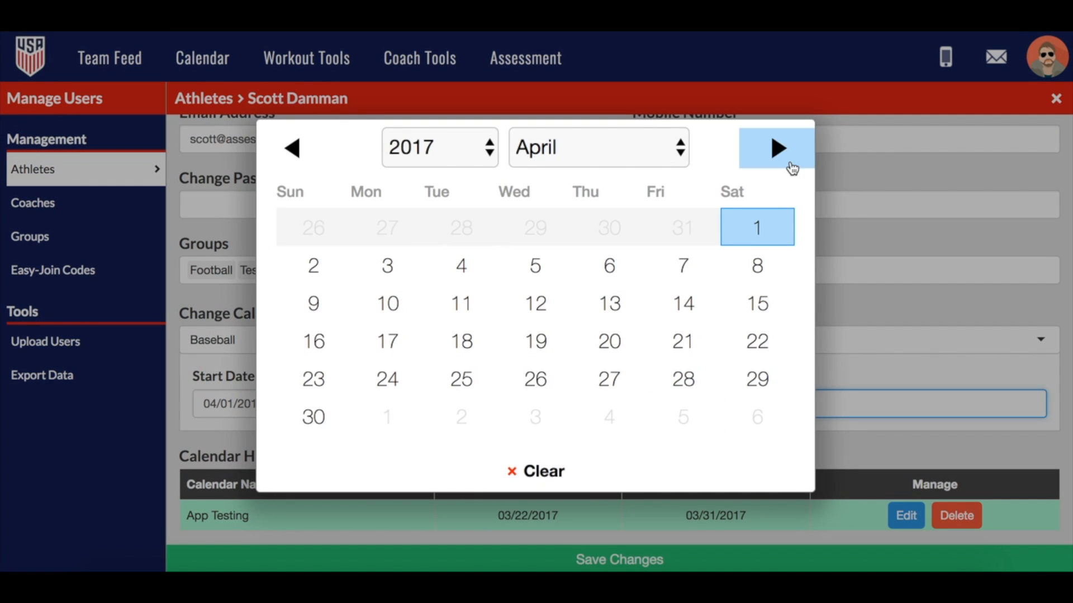
click(828, 162)
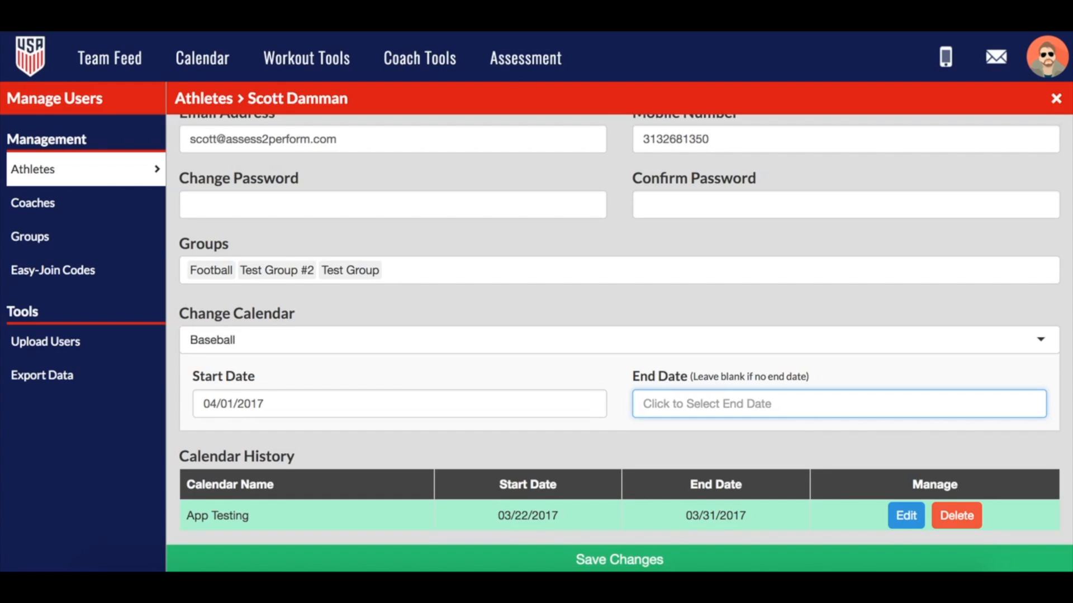
scroll(551, 307, up, 1)
scroll(552, 307, down, 1)
scroll(563, 346, up, 4)
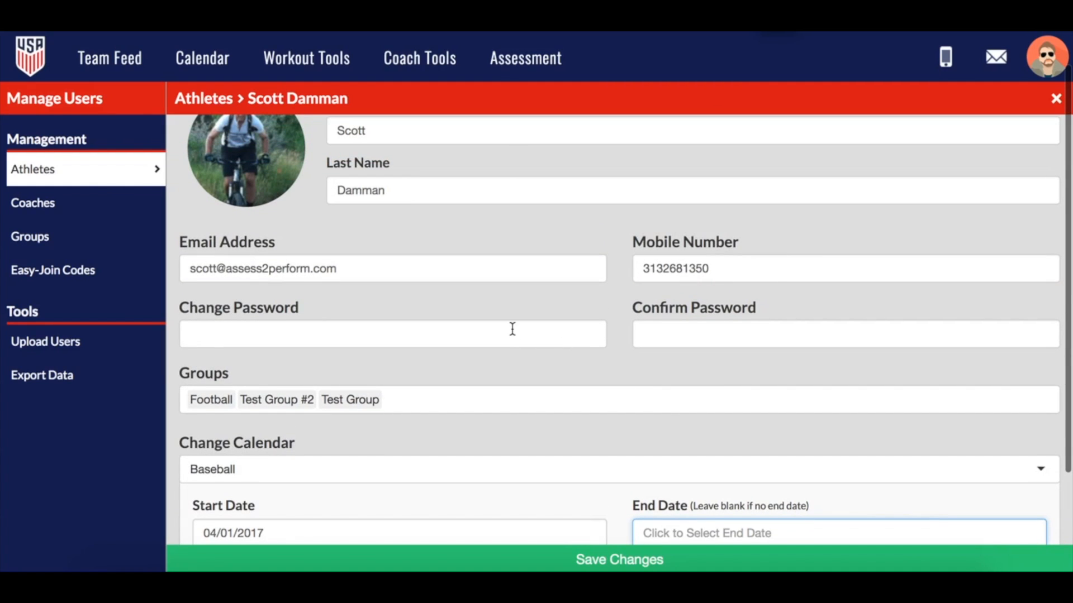